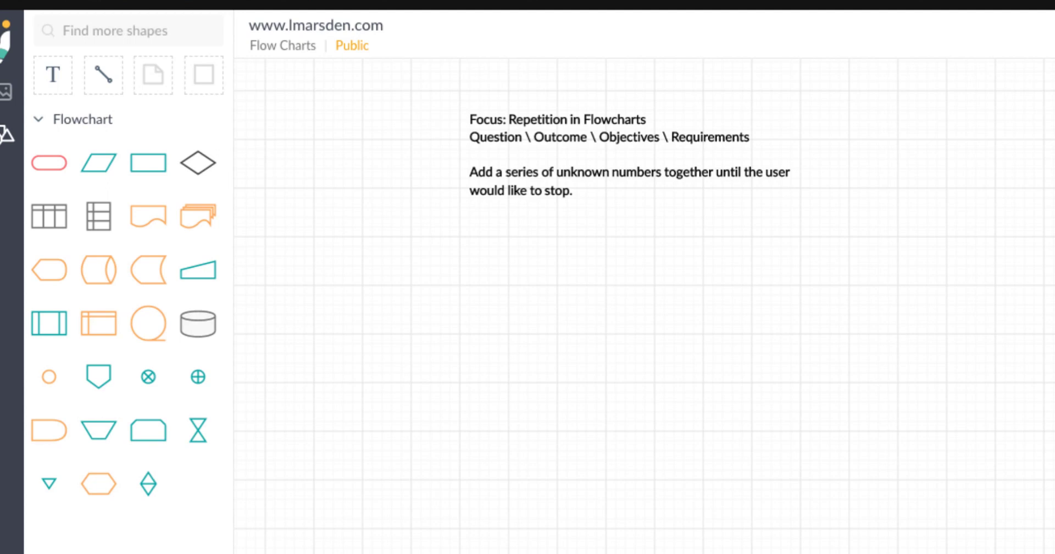
Append 'Display the total of the numbers.' to the end of the task description text
double_click(630, 200)
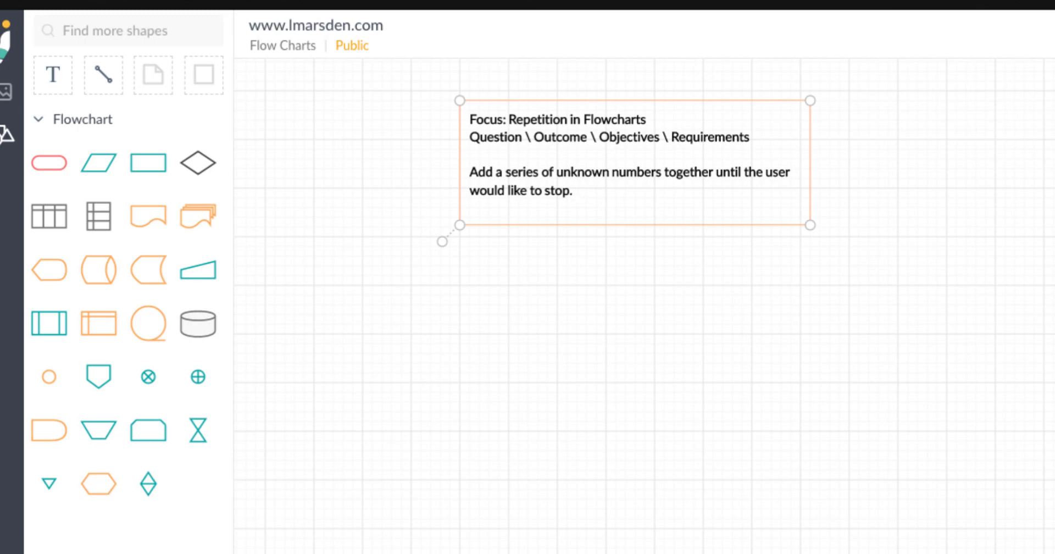
text(Display the to)
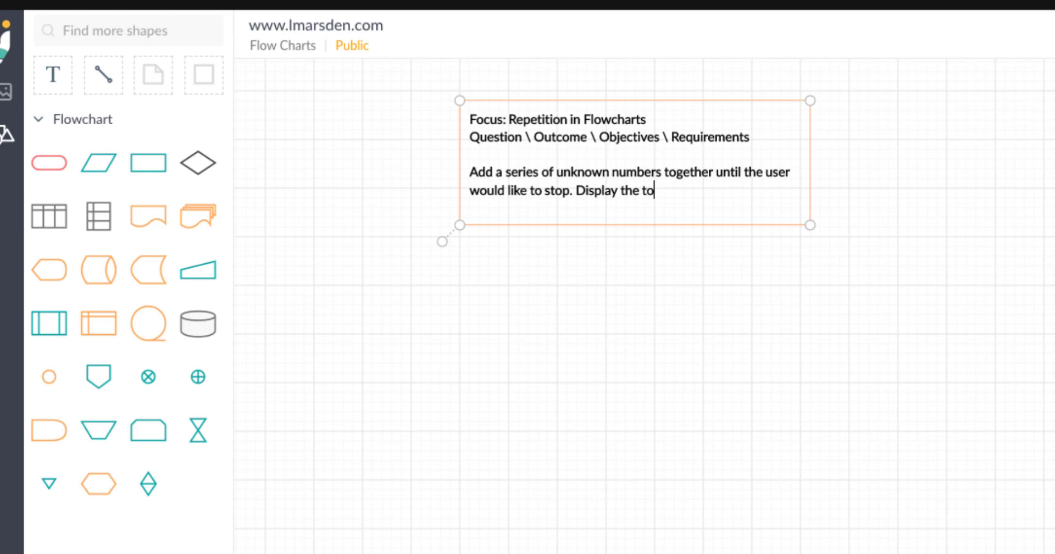
text(tal of the numbers)
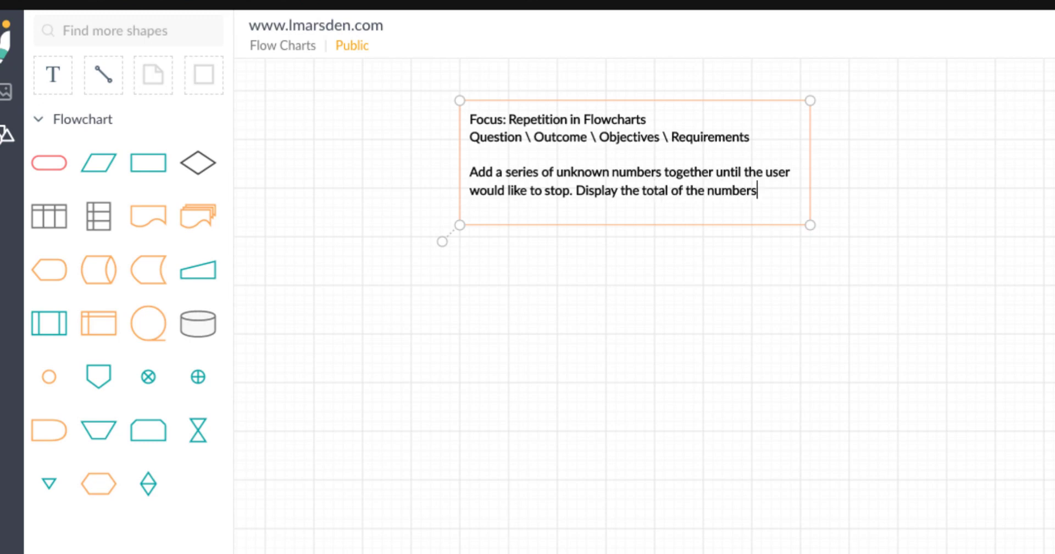
text(.)
key(Escape)
click(998, 314)
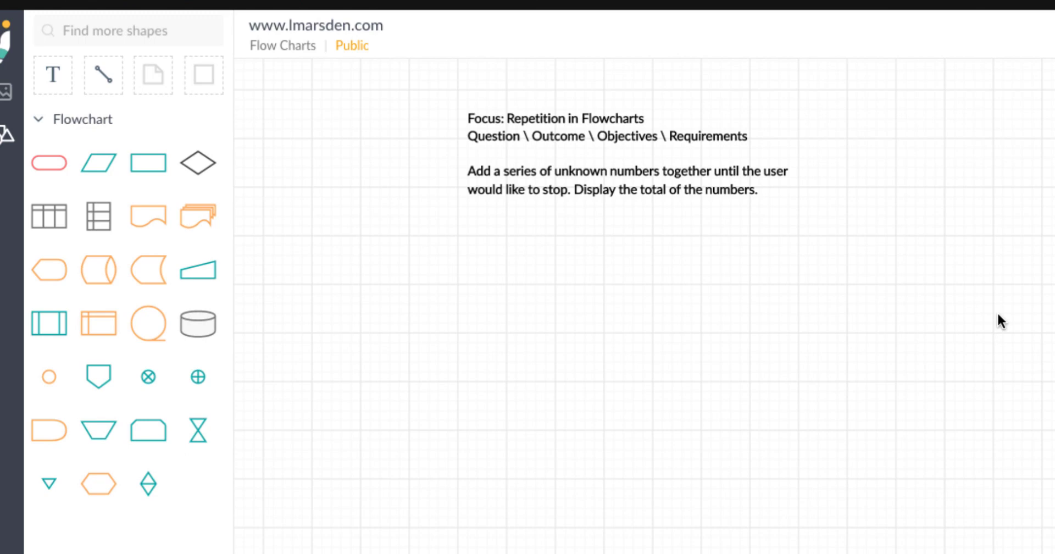
Place a Start/End terminator below the description, then an Input/Output parallelogram beneath it
mouse_move(52, 164)
drag(52, 165, 573, 241)
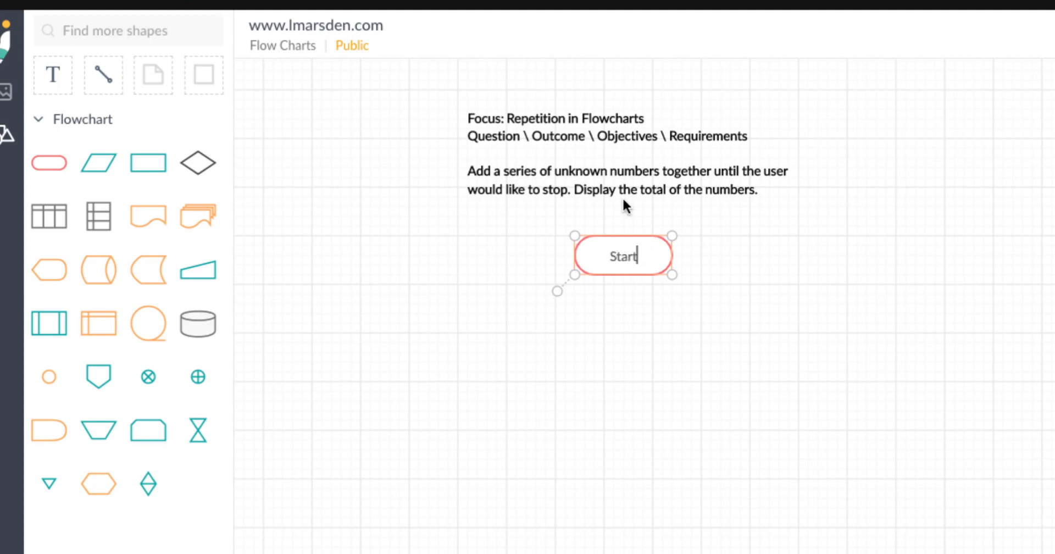
drag(619, 242, 595, 245)
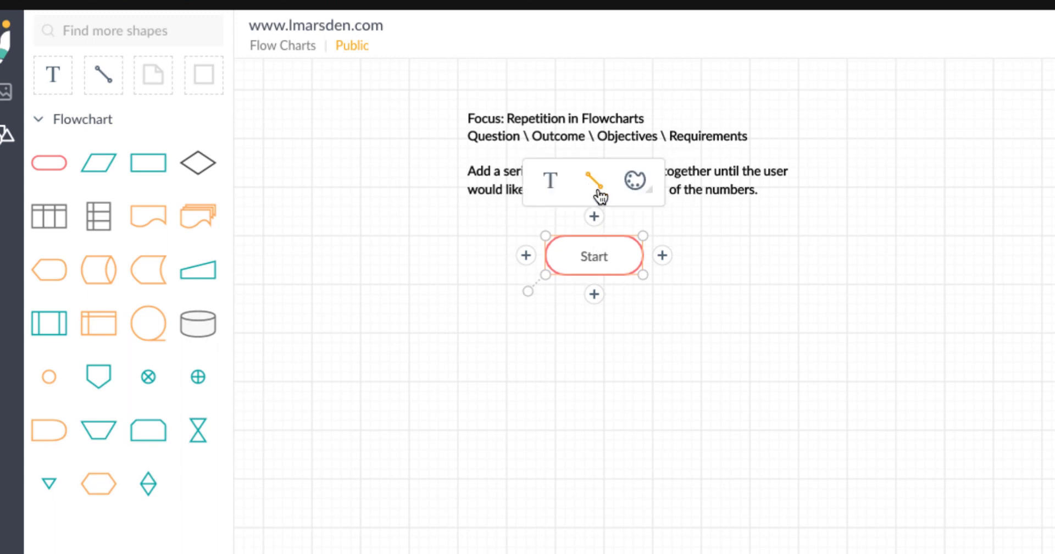
click(825, 309)
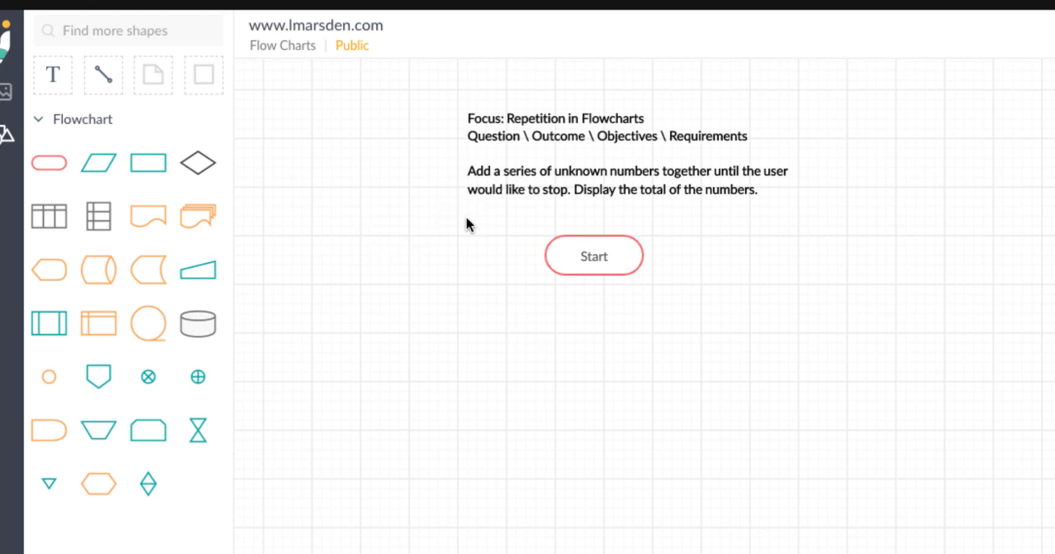
drag(100, 168, 570, 332)
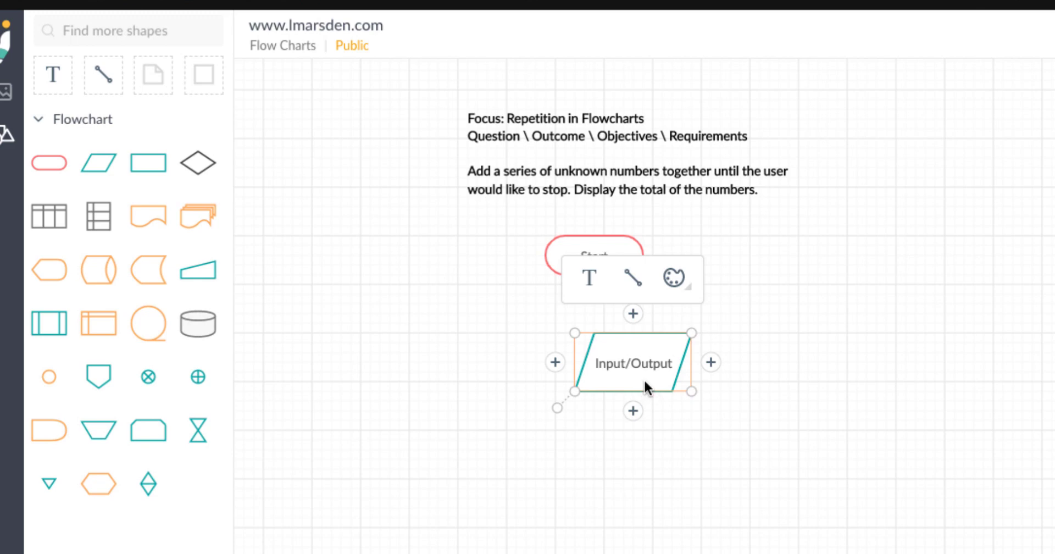
Swap the loose parallelogram for a connected Input/Output shape below Start, labelled 'get Number'
key(Delete)
click(591, 262)
click(594, 293)
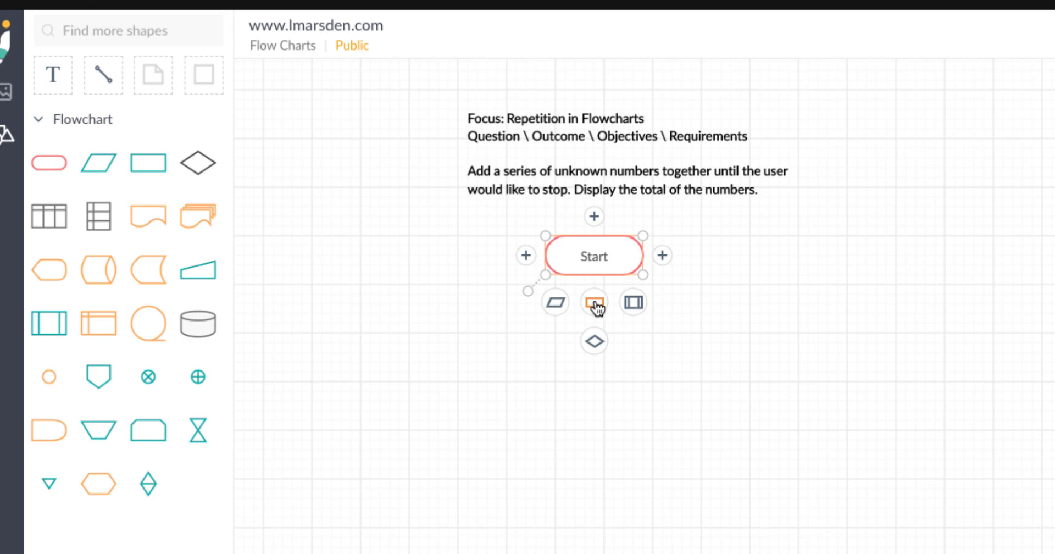
drag(558, 309, 597, 374)
double_click(596, 367)
key(BackSpace)
text(g)
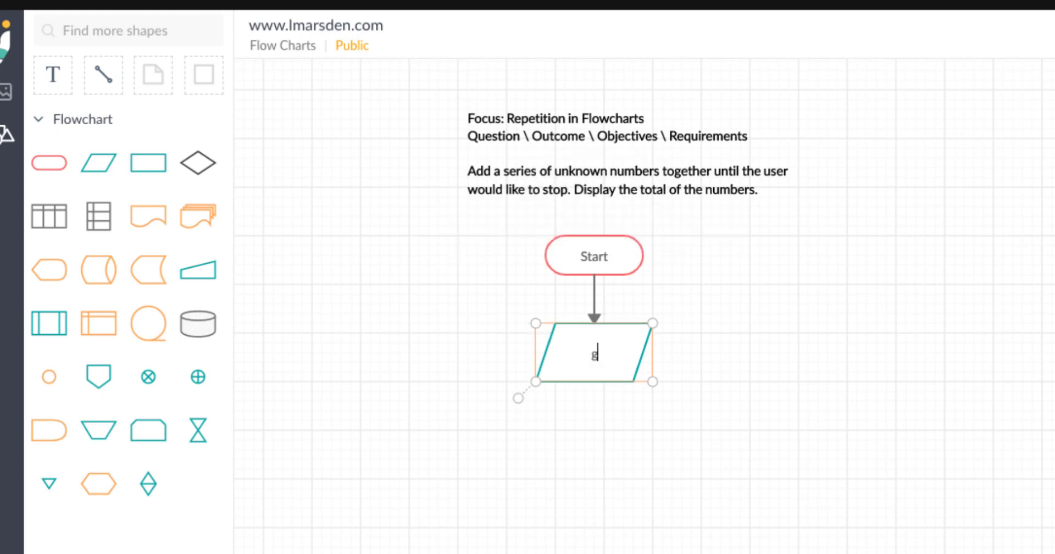
text(et Number)
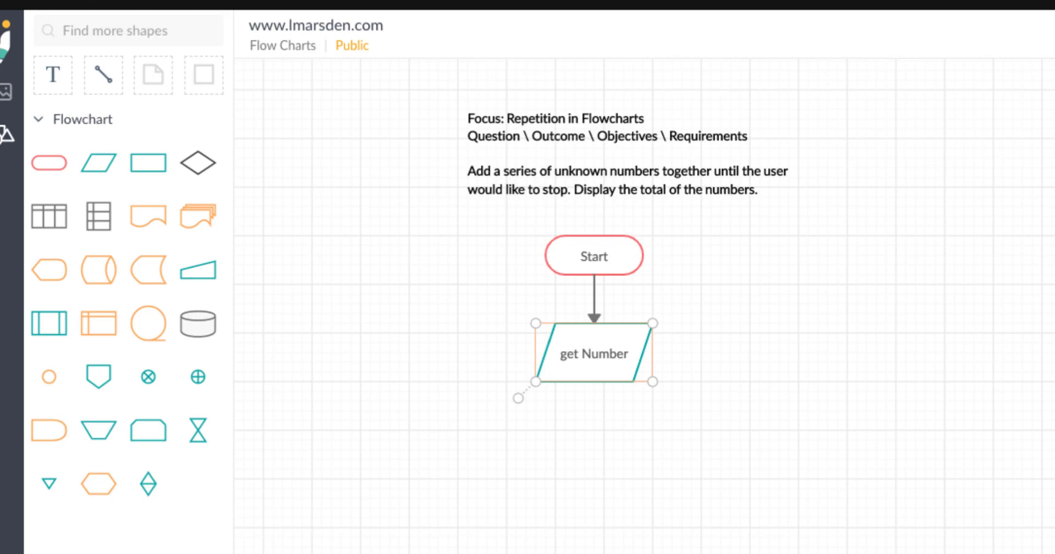
Attach a Process box under 'get Number' and label it 'total = total + Number'
key(Escape)
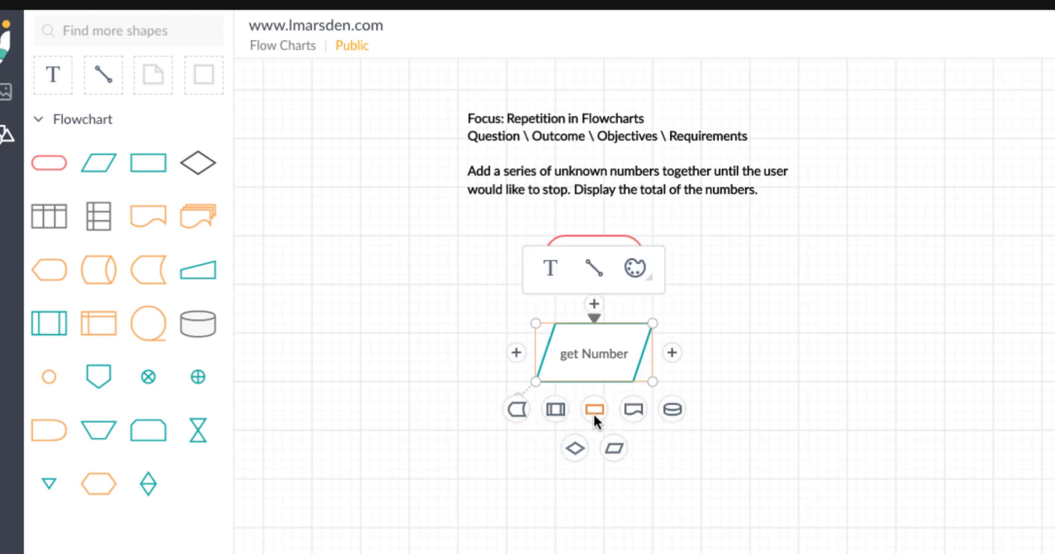
click(601, 404)
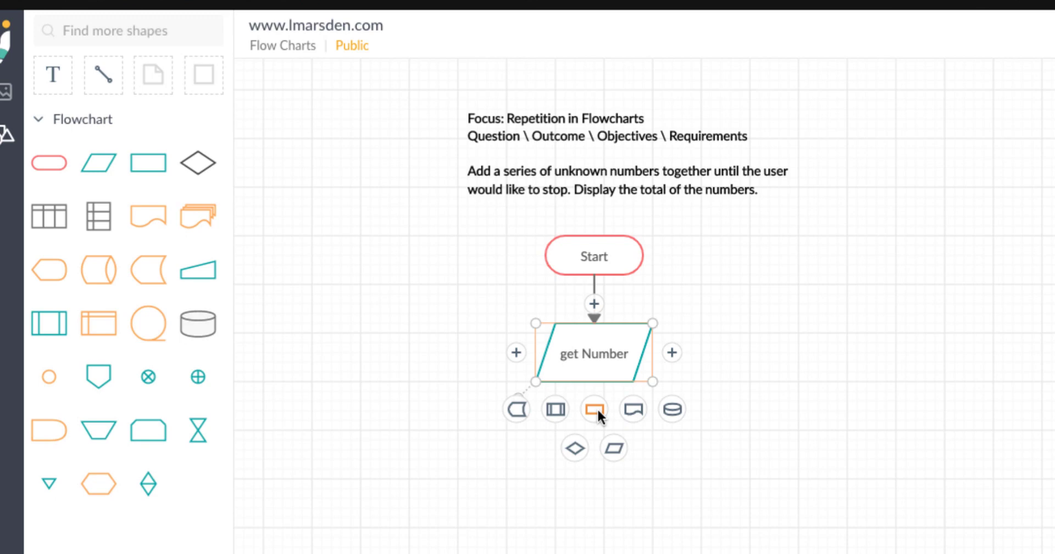
click(597, 407)
drag(598, 408, 596, 460)
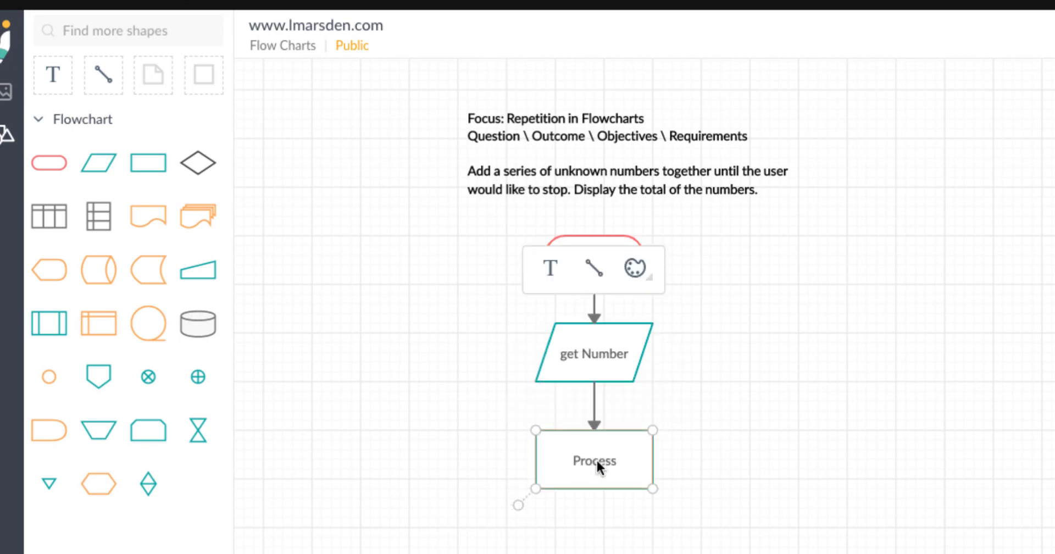
double_click(615, 461)
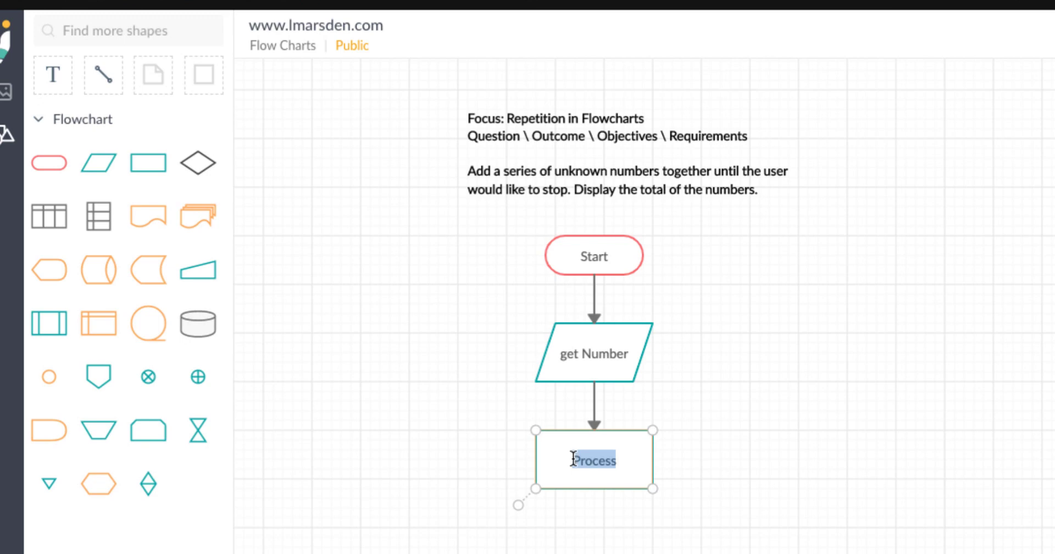
text(total = tota)
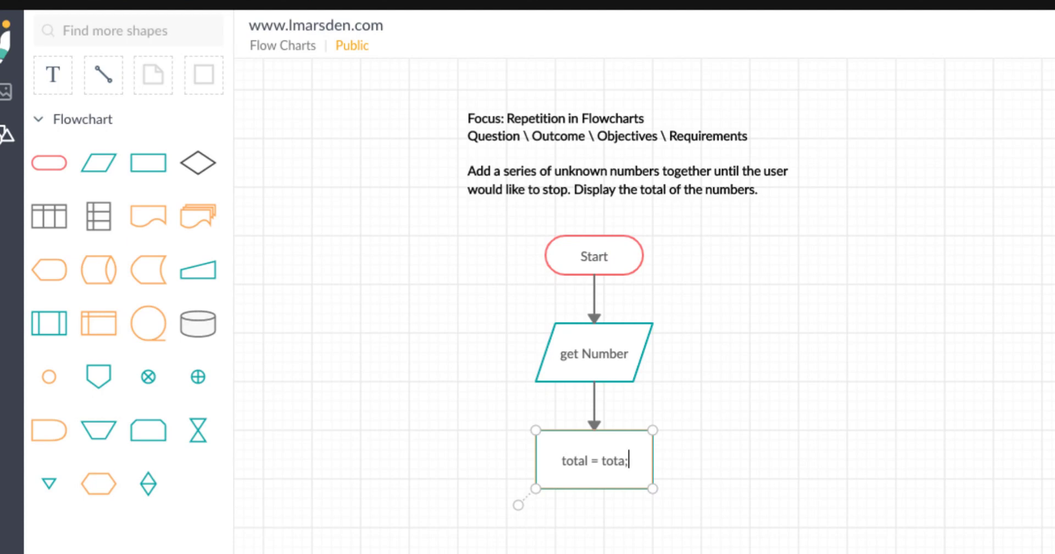
text(l +)
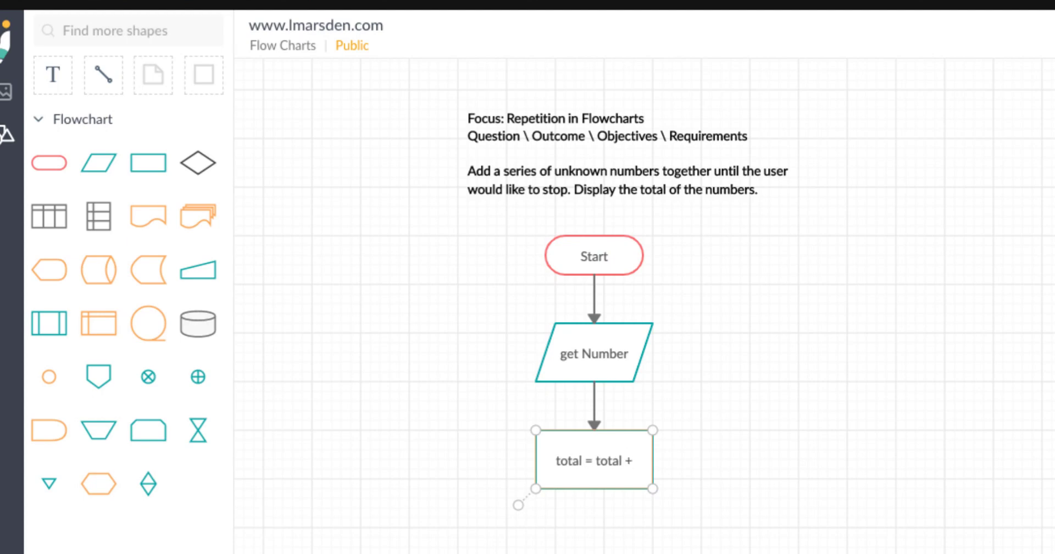
text( Number)
key(Escape)
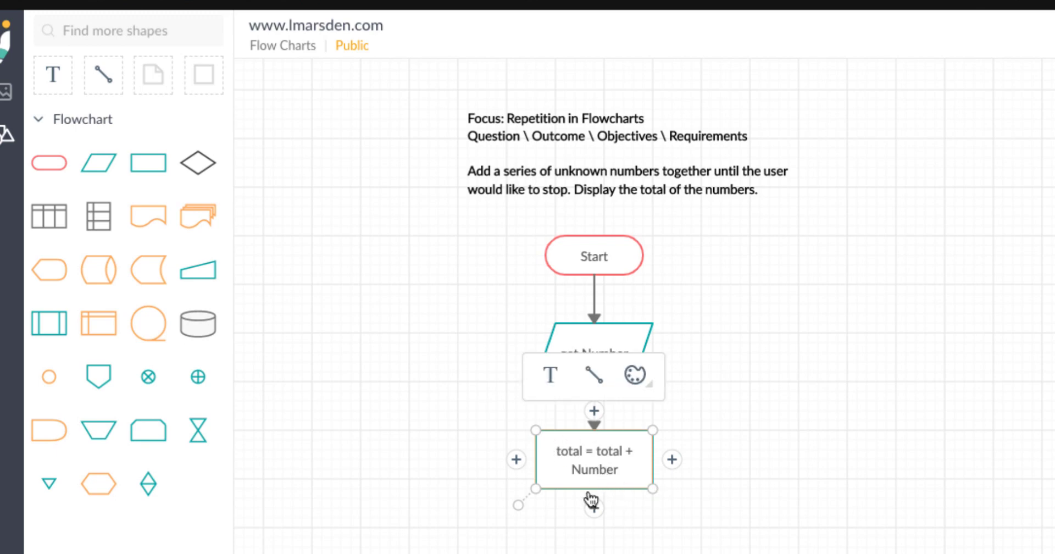
click(838, 462)
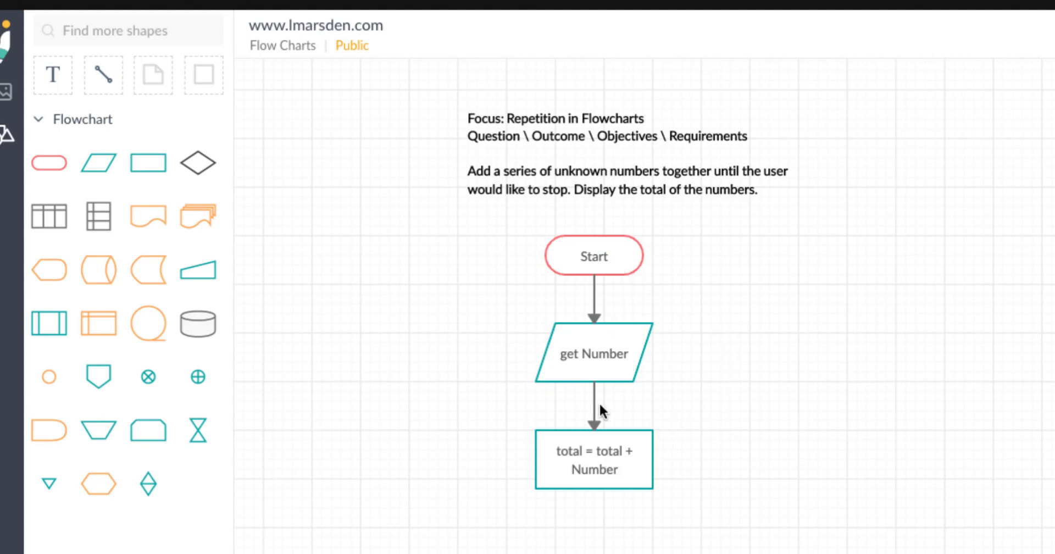
Add a new Process box, reroute Start's arrow to it, and label it 'total = 0'
drag(146, 170, 780, 297)
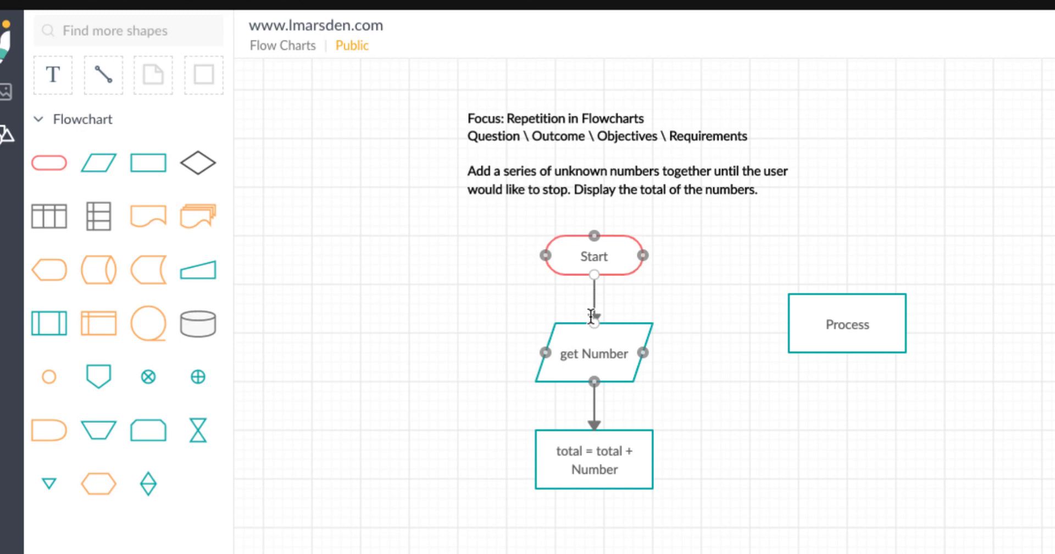
drag(603, 299, 844, 290)
click(838, 323)
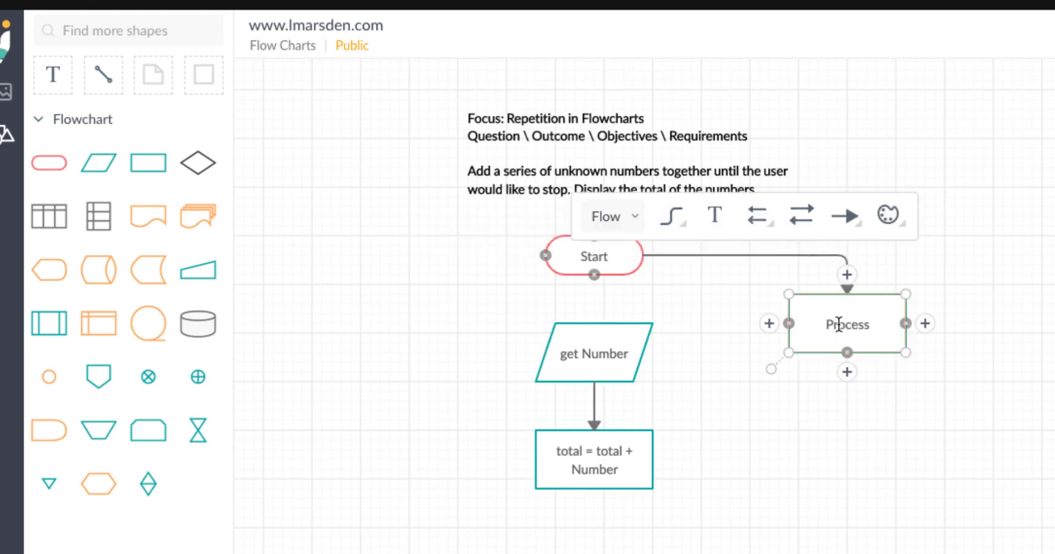
drag(833, 325, 747, 332)
key(BackSpace)
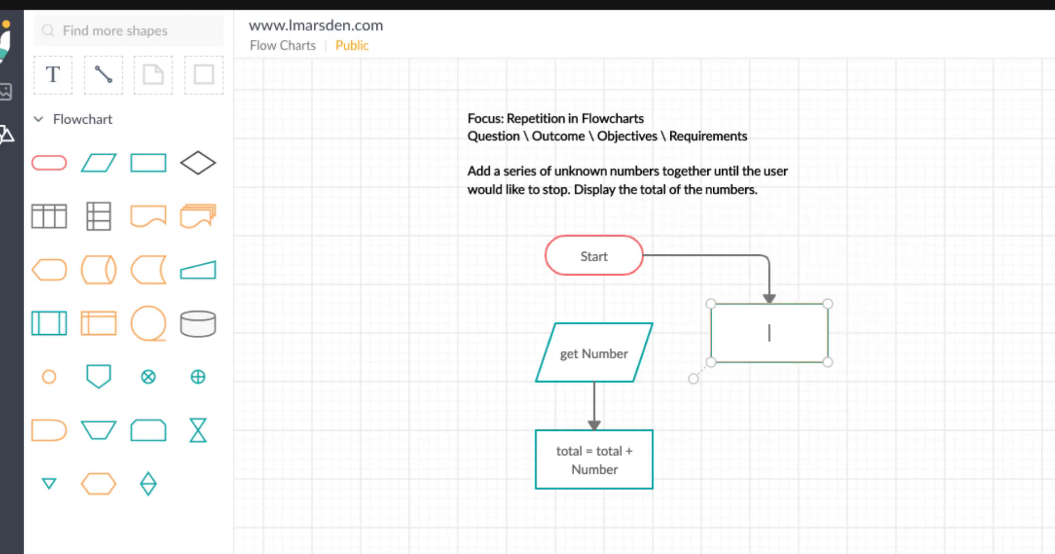
text(total = 0)
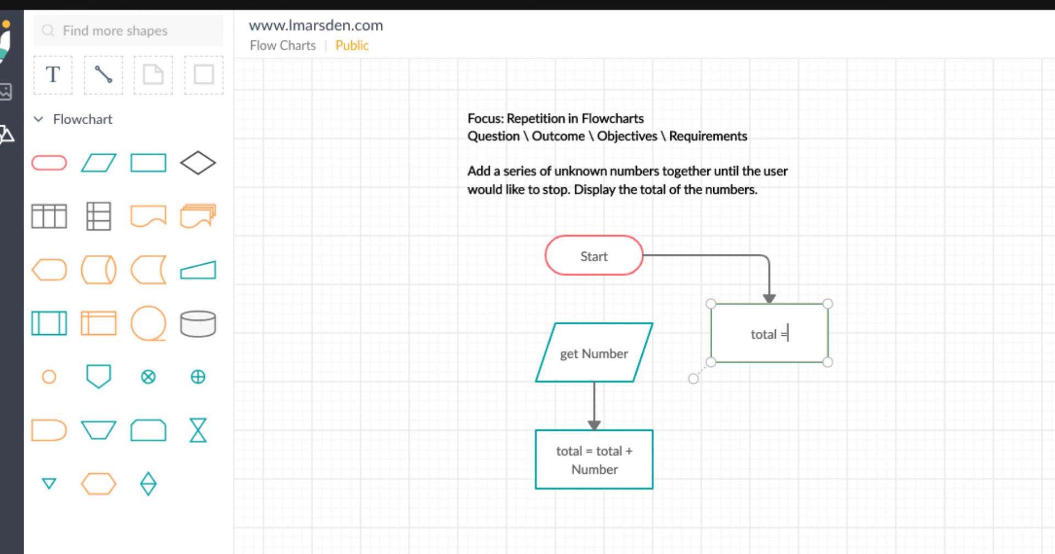